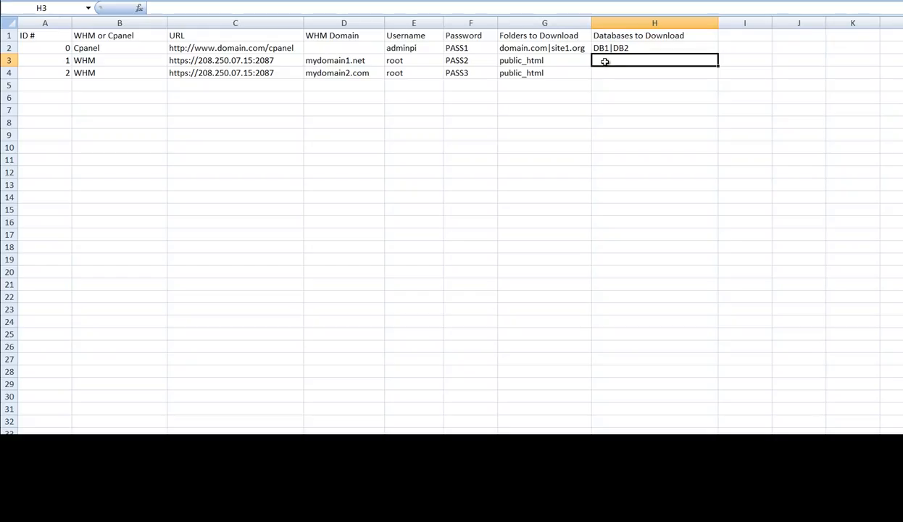
Enter "all" as the databases to download for the mydomain1.net account.
{"action": "type", "text": "all"}
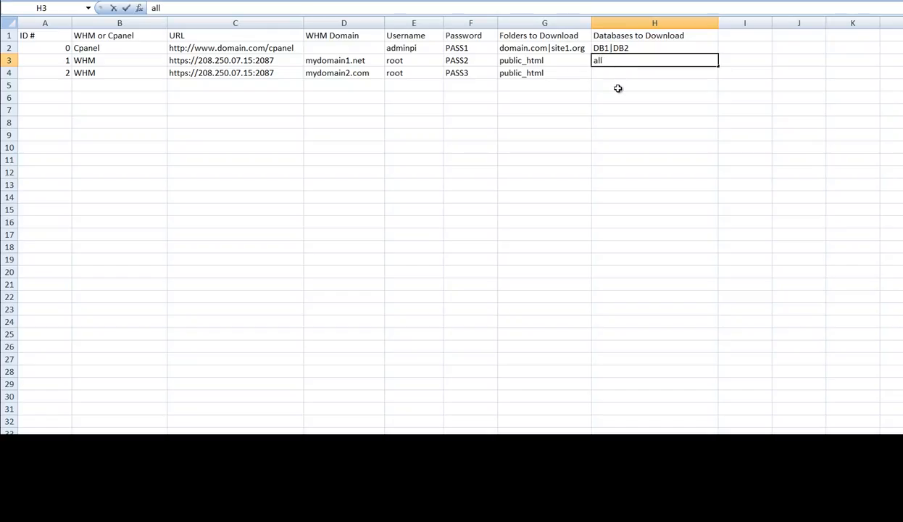
{"action": "left_click", "coordinate": [602, 86]}
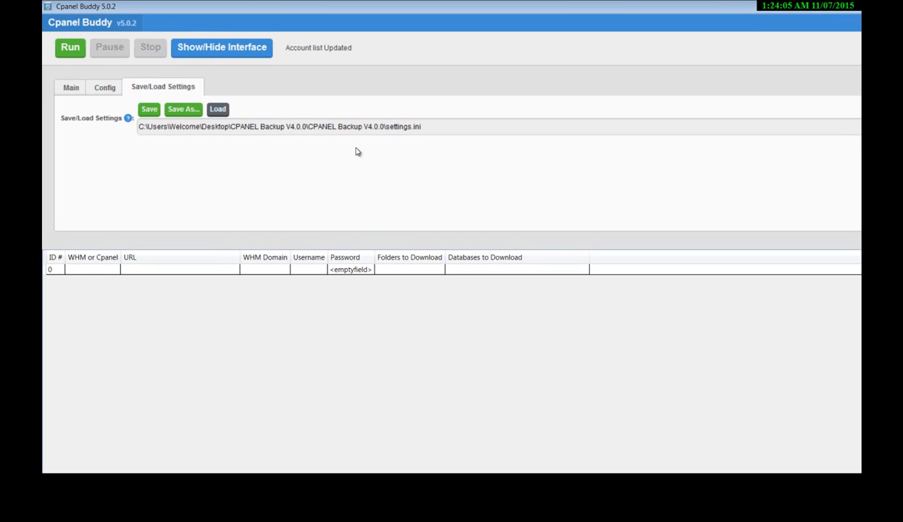
In Cpanel Buddy, add two blank rows to the account list and enter "cpanel" as the first row's account type.
{"action": "left_click", "coordinate": [106, 87]}
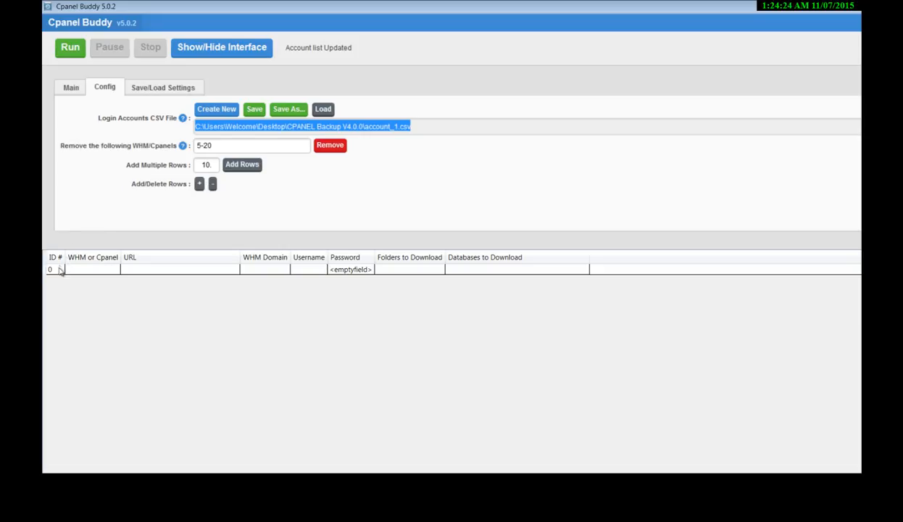
{"action": "double_click", "coordinate": [200, 186]}
{"action": "left_click", "coordinate": [88, 270]}
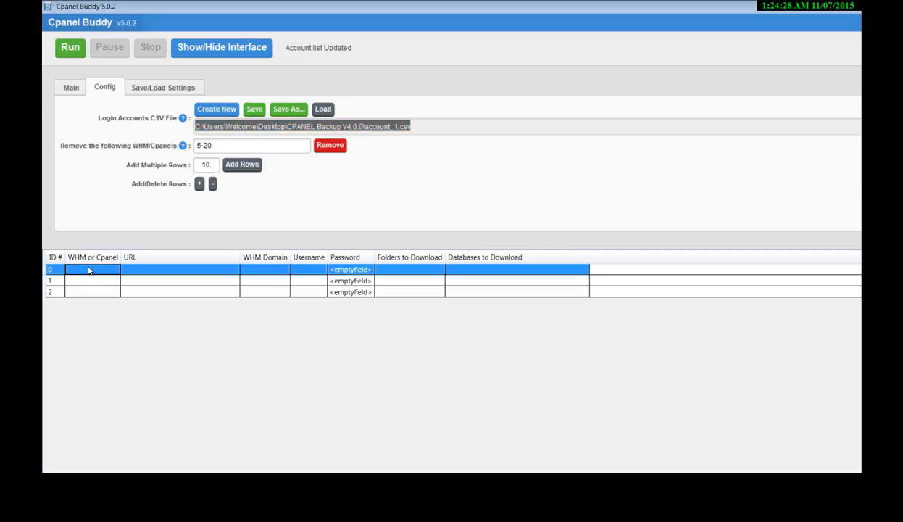
{"action": "left_click", "coordinate": [89, 268]}
{"action": "type", "text": "cpanel"}
{"action": "left_click", "coordinate": [164, 271]}
{"action": "left_click", "coordinate": [338, 269]}
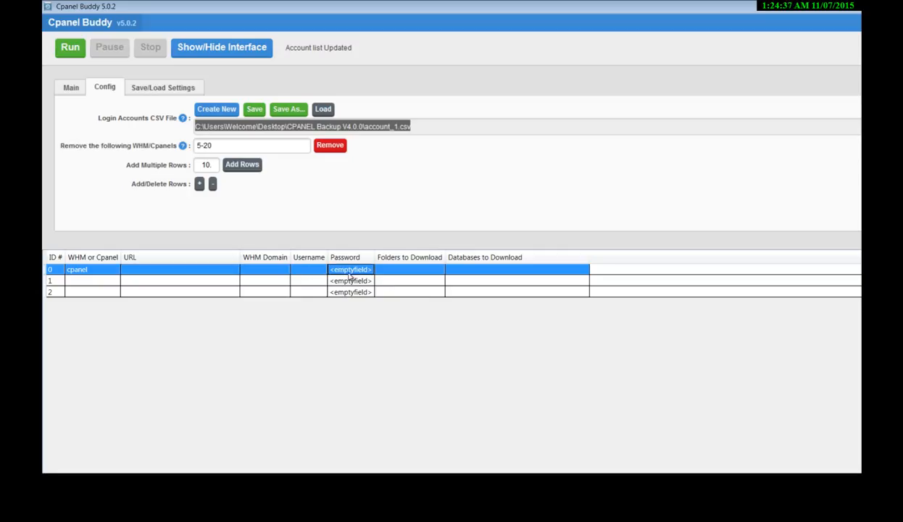
Add four more blank rows to the end of the account list.
{"action": "left_click", "coordinate": [199, 184]}
{"action": "left_click", "coordinate": [199, 183]}
{"action": "left_click", "coordinate": [200, 184]}
{"action": "left_click", "coordinate": [199, 184]}
Delete the six blank rows from the account list, keeping only the cpanel row.
{"action": "left_click", "coordinate": [212, 185]}
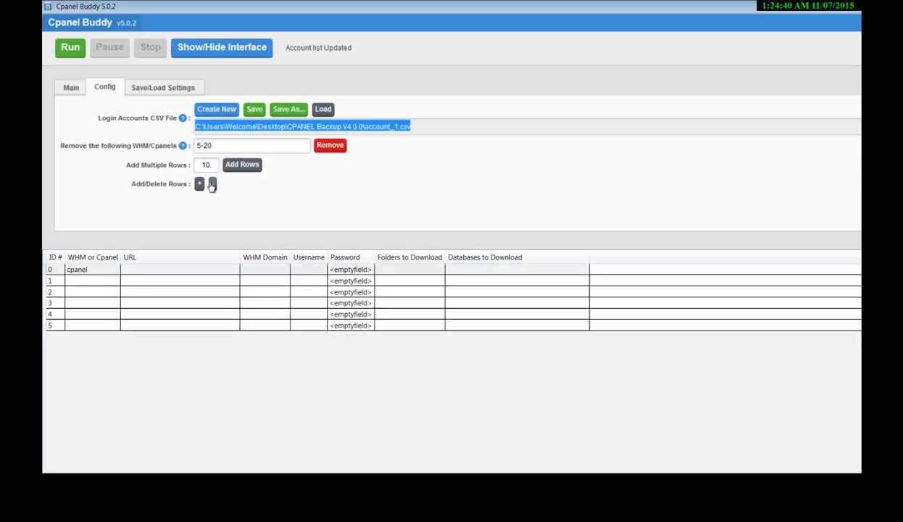
{"action": "left_click", "coordinate": [212, 185]}
{"action": "left_click", "coordinate": [211, 184]}
{"action": "left_click", "coordinate": [212, 185]}
{"action": "left_click", "coordinate": [211, 185]}
{"action": "left_click", "coordinate": [213, 185]}
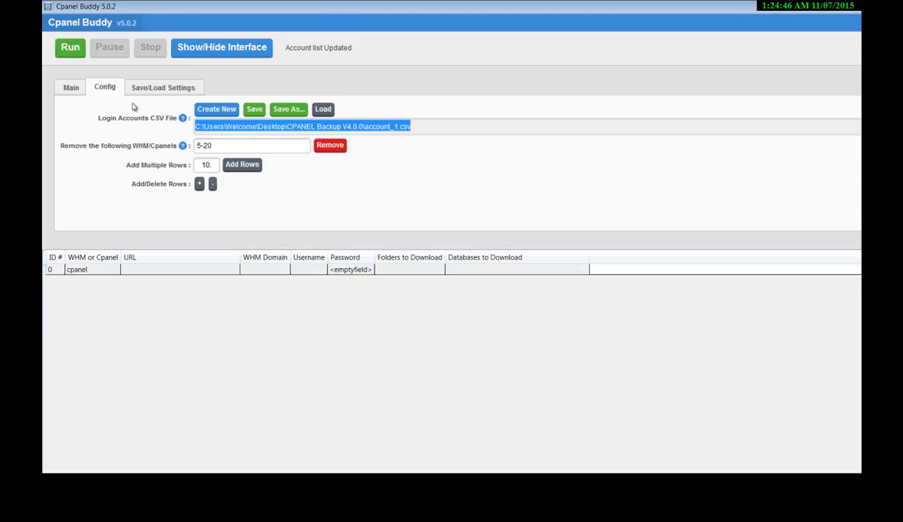
Set the maximum number of threads to 5.
{"action": "left_click", "coordinate": [71, 88]}
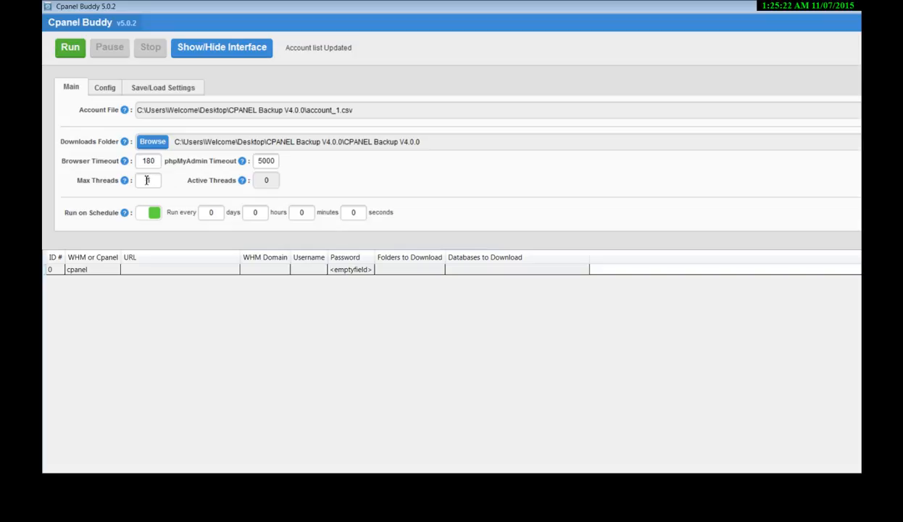
{"action": "left_click_drag", "start_coordinate": [145, 179], "coordinate": [170, 181]}
{"action": "type", "text": "5"}
{"action": "left_click", "coordinate": [167, 90]}
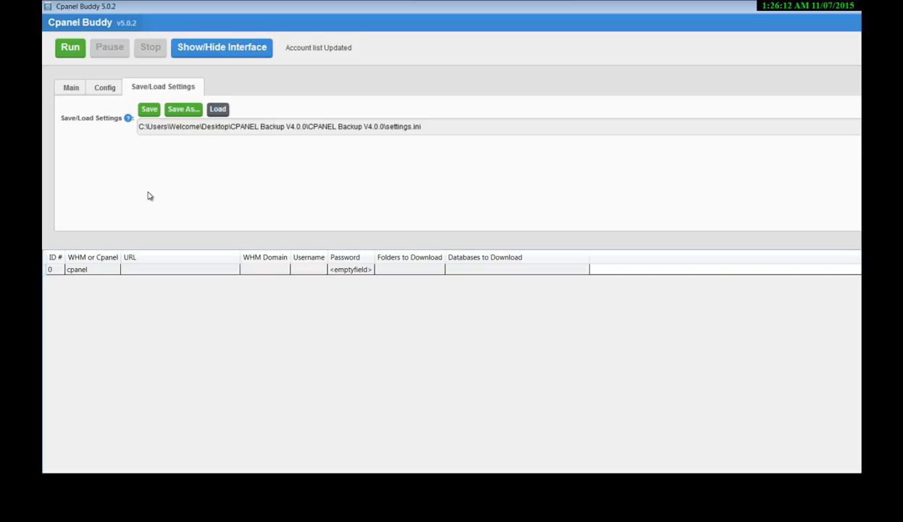
Load the login accounts from account_1.csv in the CPANEL Backup V4.0.0 folder on the Desktop.
{"action": "left_click", "coordinate": [106, 90]}
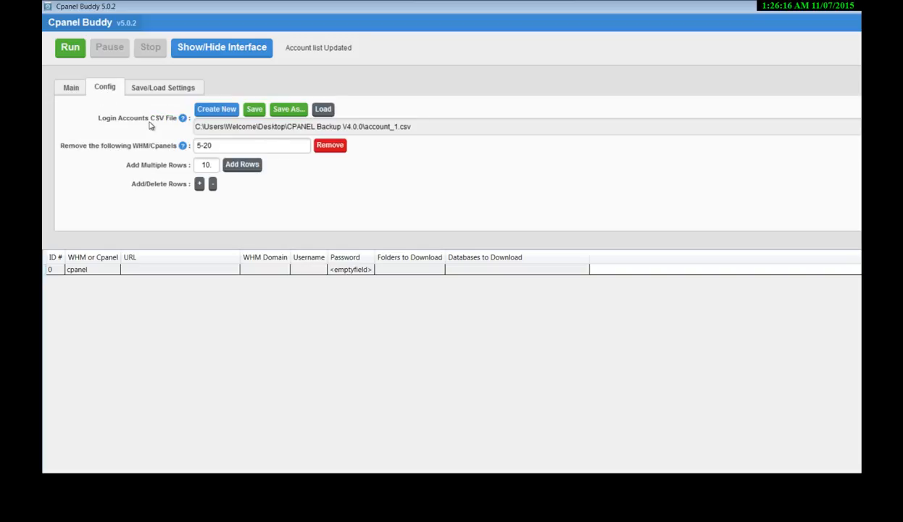
{"action": "left_click", "coordinate": [323, 112]}
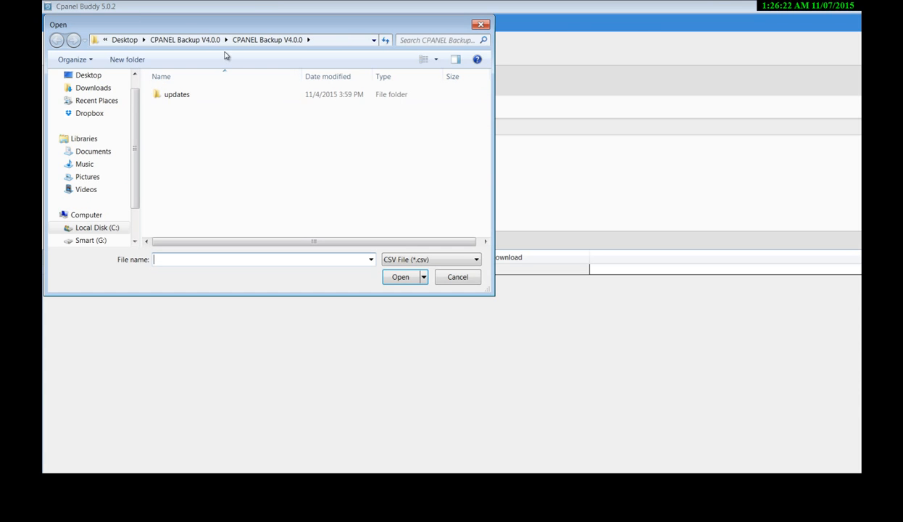
{"action": "left_click", "coordinate": [203, 42]}
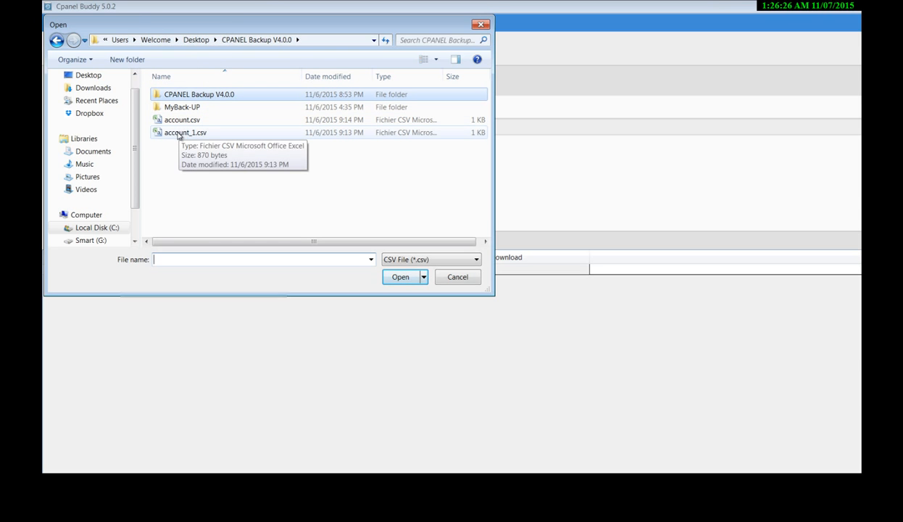
{"action": "double_click", "coordinate": [182, 133]}
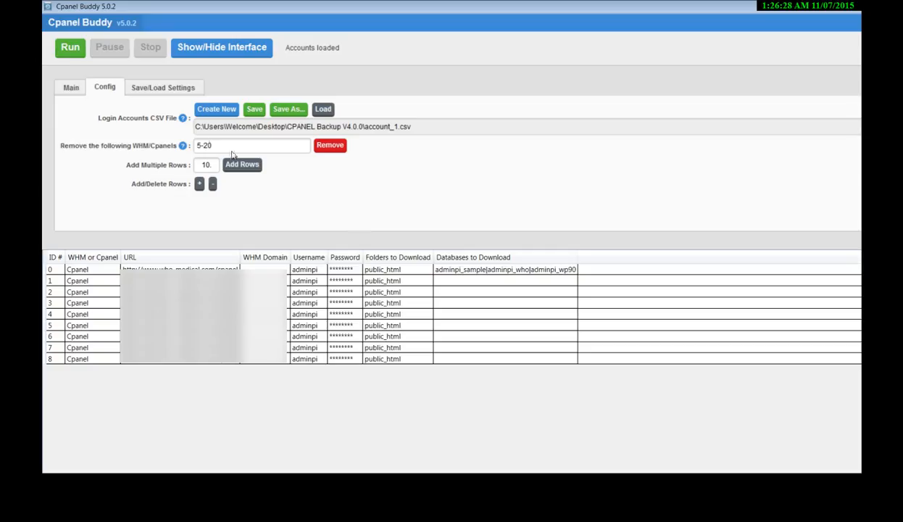
Start the backup run for the loaded accounts and check the main and configuration settings while it runs.
{"action": "left_click", "coordinate": [69, 50]}
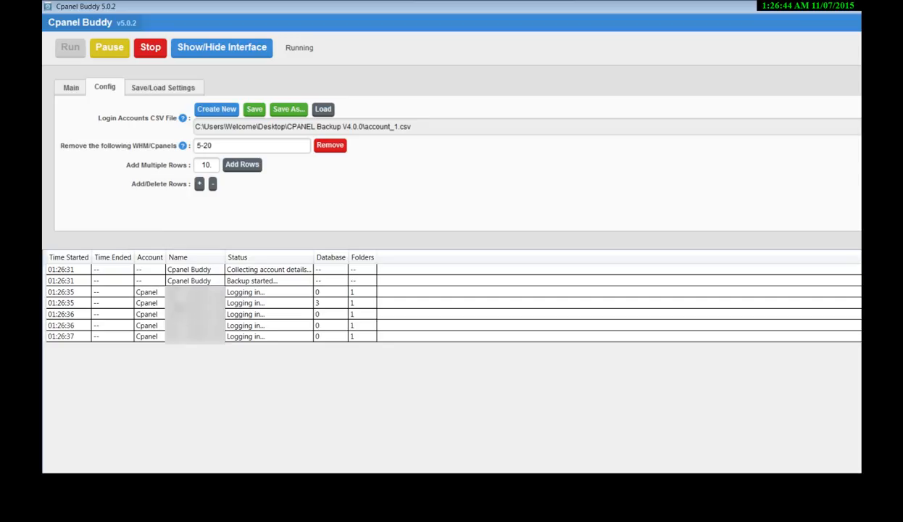
{"action": "left_click", "coordinate": [70, 88]}
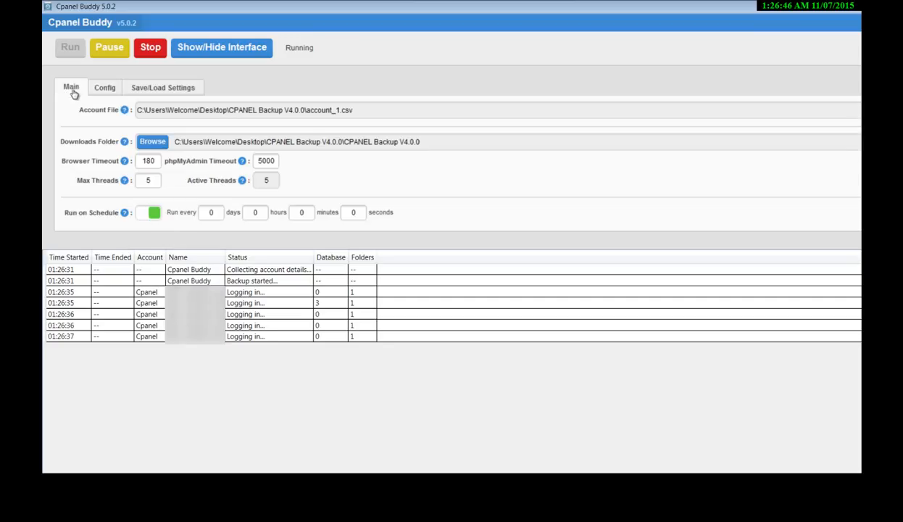
{"action": "left_click", "coordinate": [105, 88]}
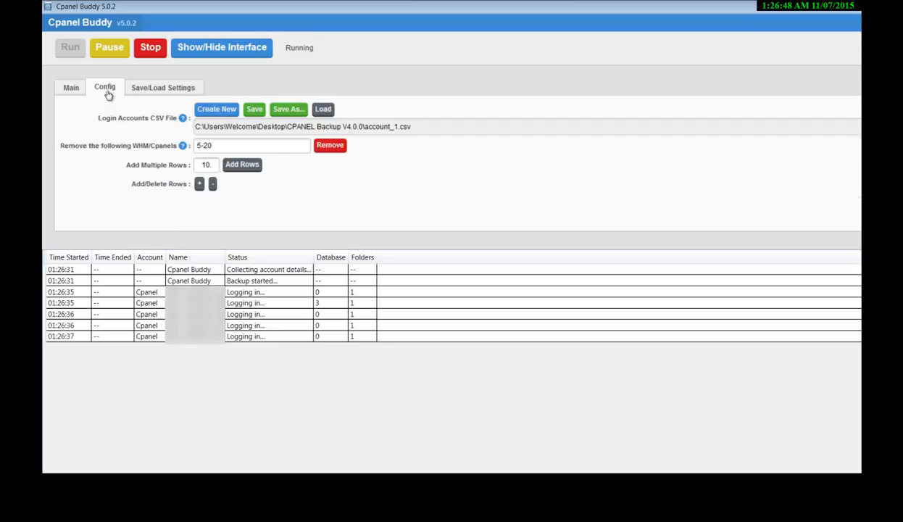